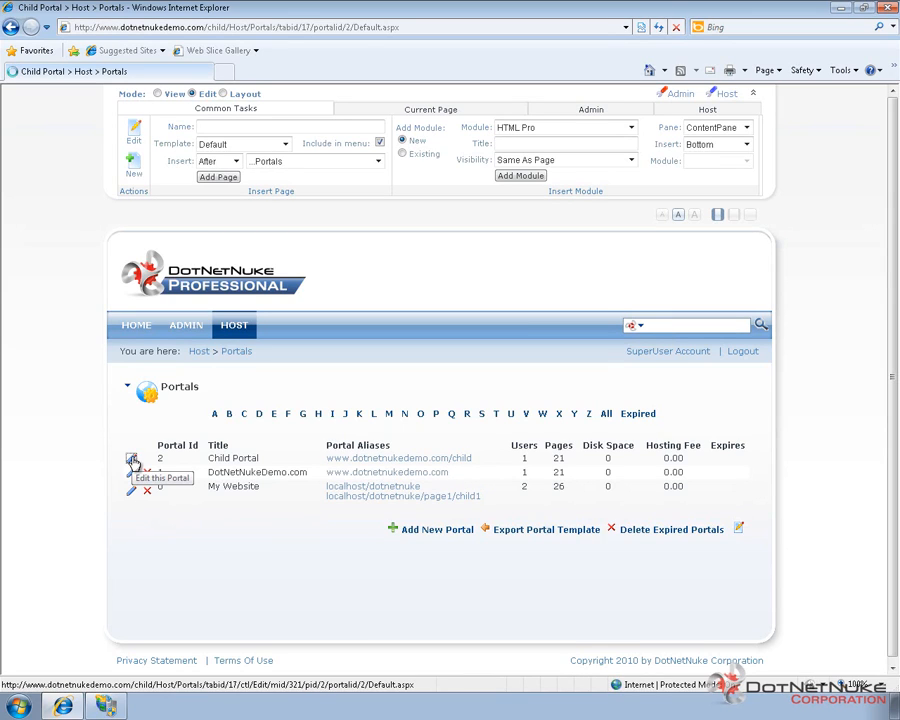
Open the Child Portal's settings for editing and expand the Portal Aliases section under Advanced Settings.
{"action": "left_click", "coordinate": [132, 460]}
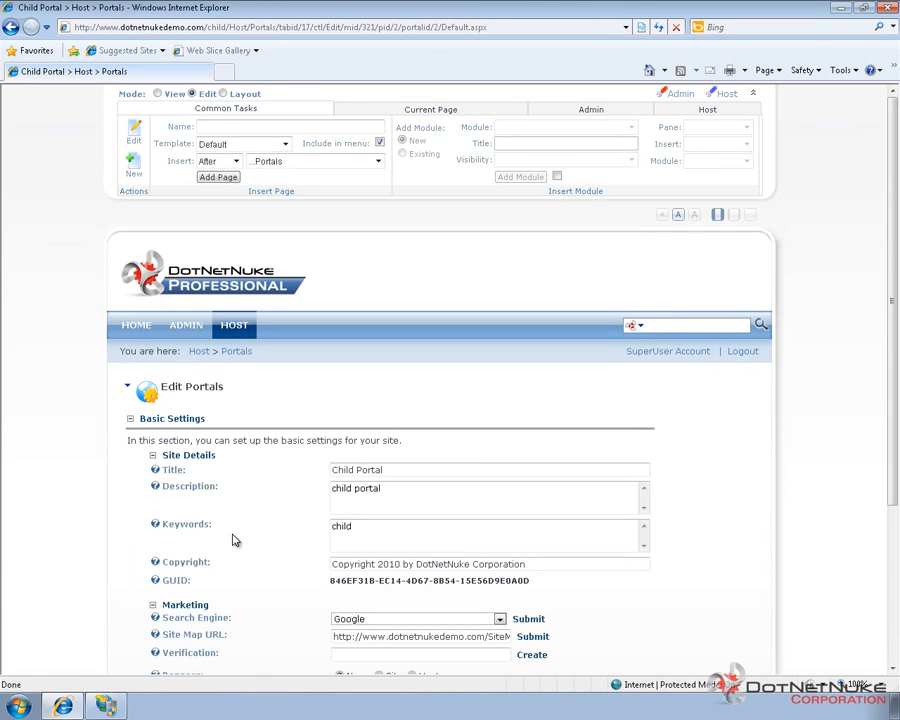
{"action": "scroll", "coordinate": [272, 513], "scroll_direction": "down", "scroll_amount": 3}
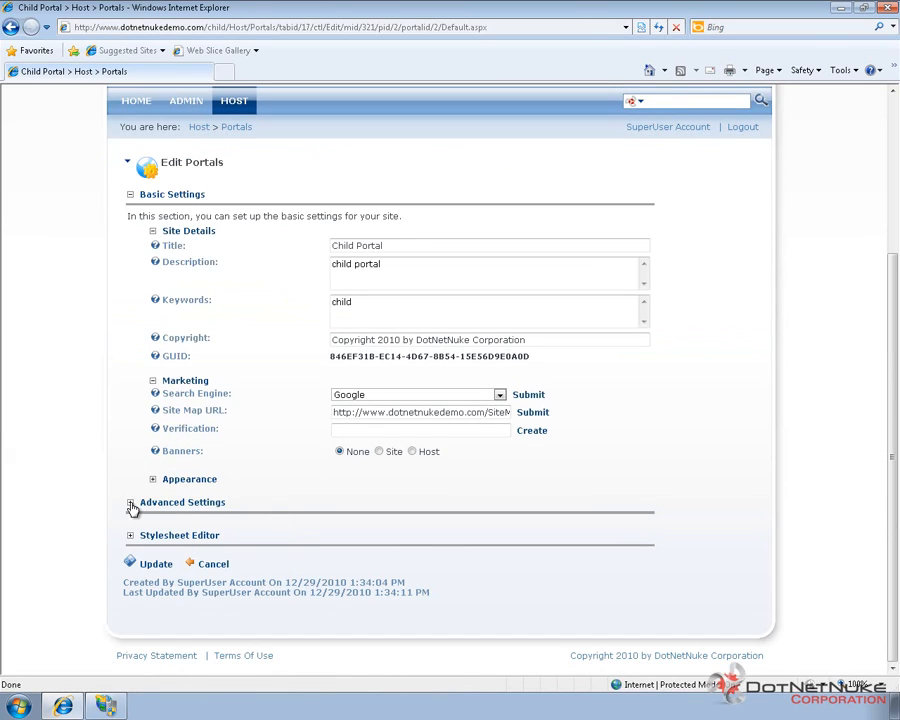
{"action": "left_click", "coordinate": [195, 504]}
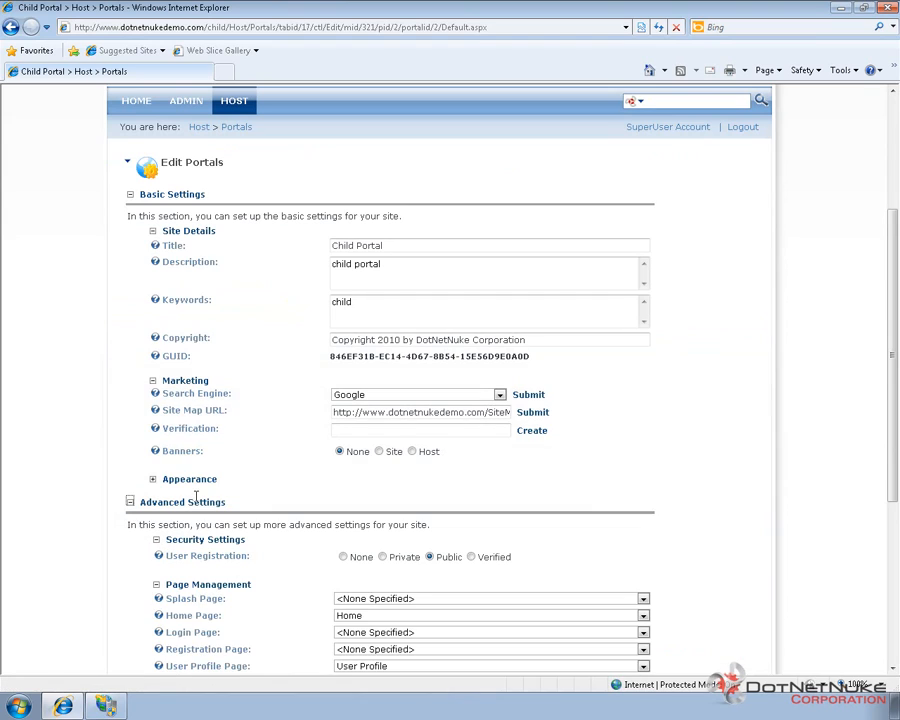
{"action": "scroll", "coordinate": [224, 515], "scroll_direction": "down", "scroll_amount": 4}
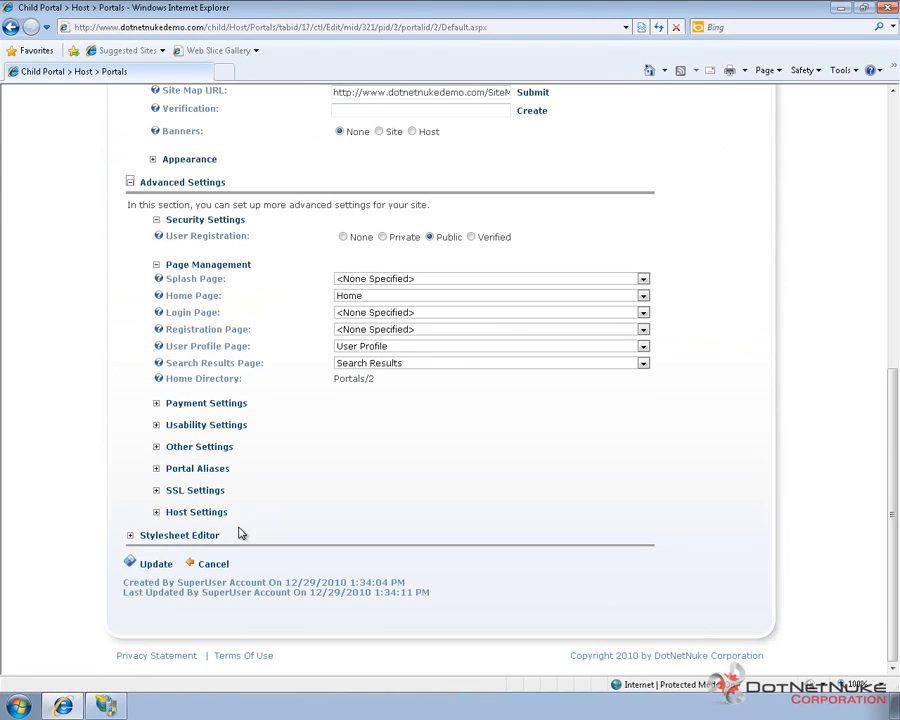
{"action": "left_click", "coordinate": [157, 470]}
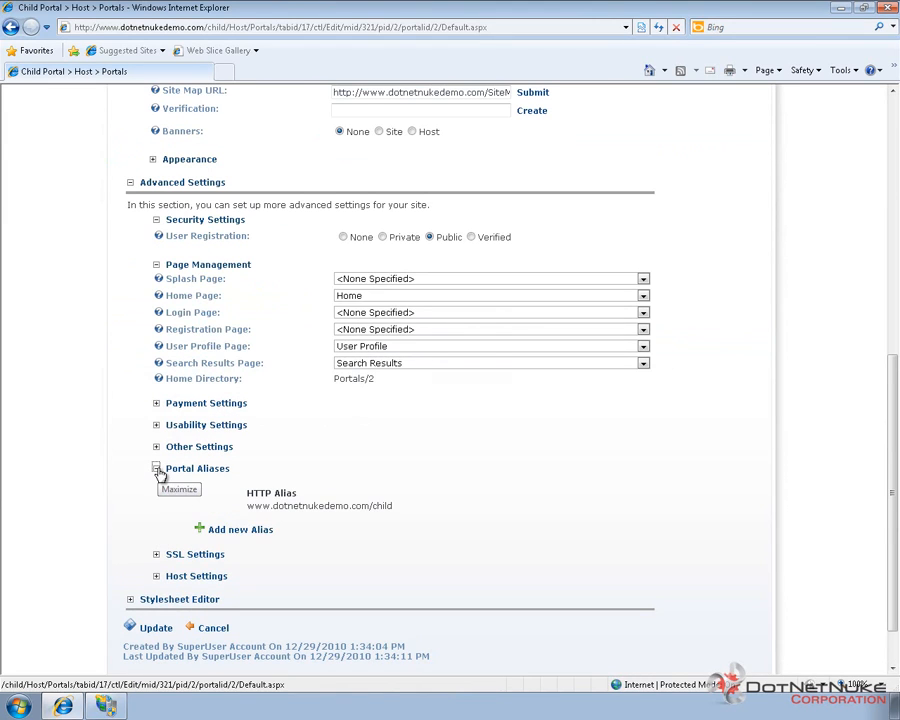
{"action": "left_click", "coordinate": [234, 530]}
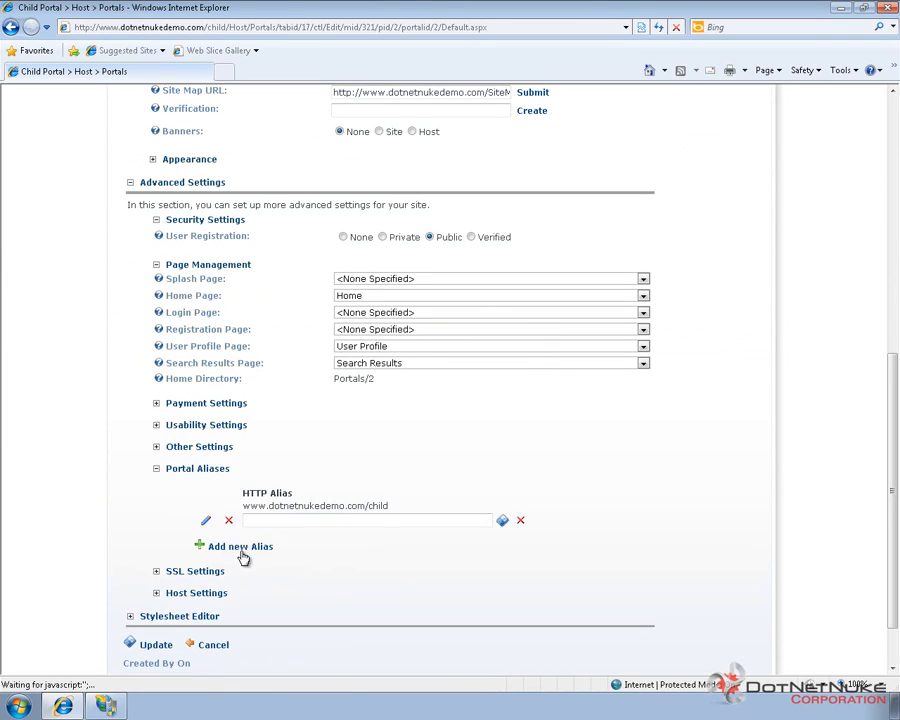
{"action": "left_click", "coordinate": [262, 521]}
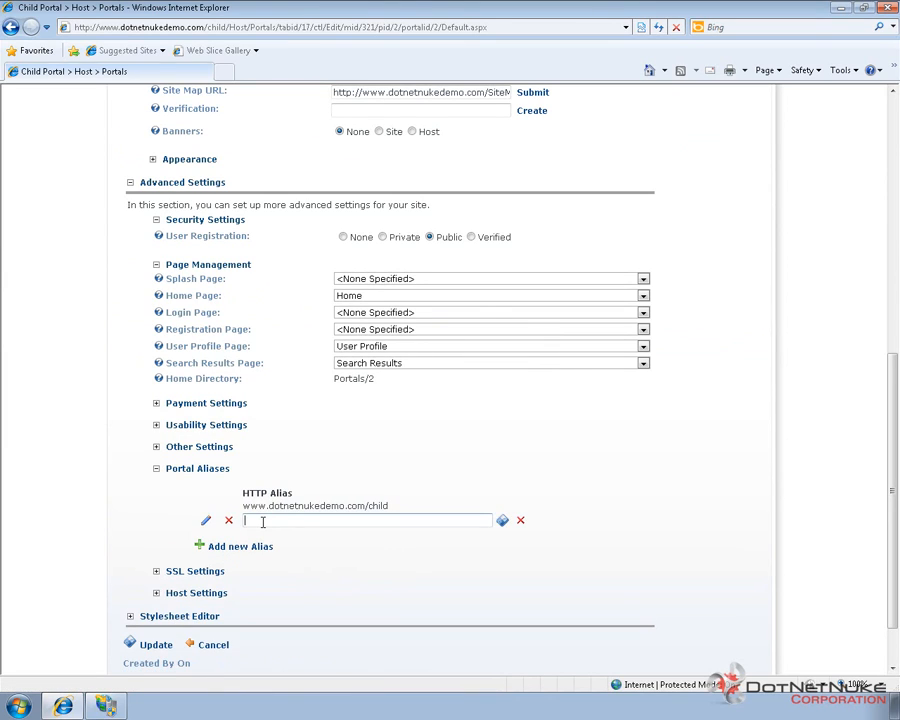
{"action": "type", "text": "www.dnnparentportal.com"}
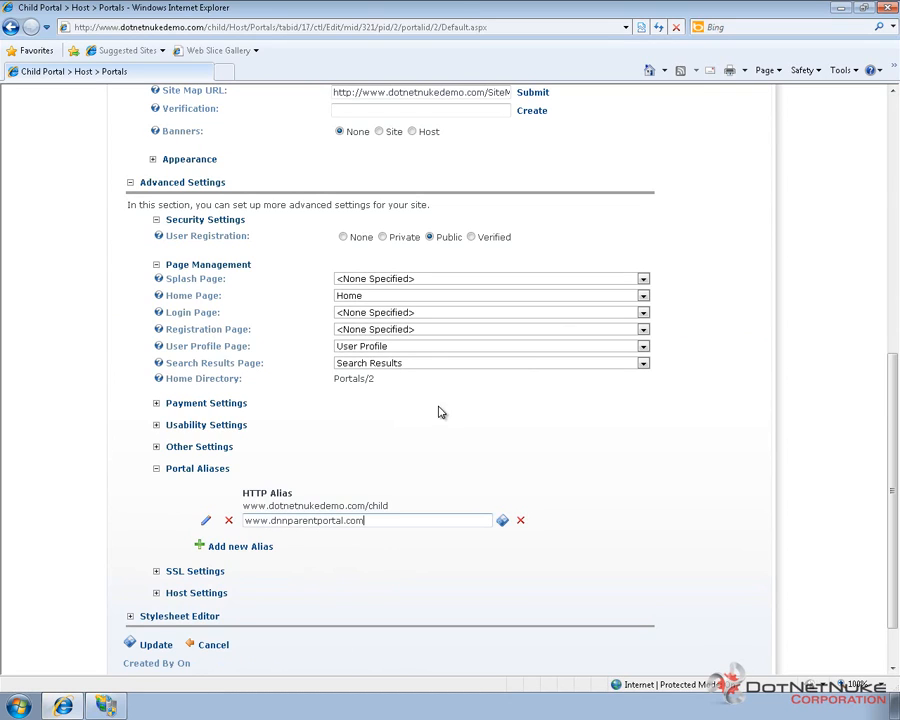
{"action": "left_click", "coordinate": [501, 520]}
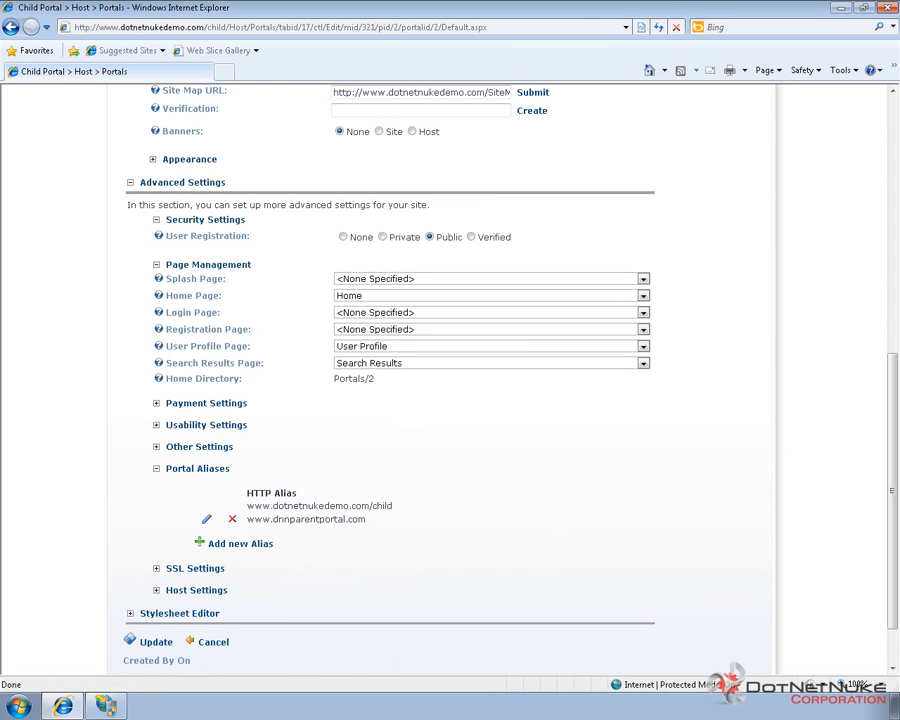
{"action": "left_click", "coordinate": [224, 72]}
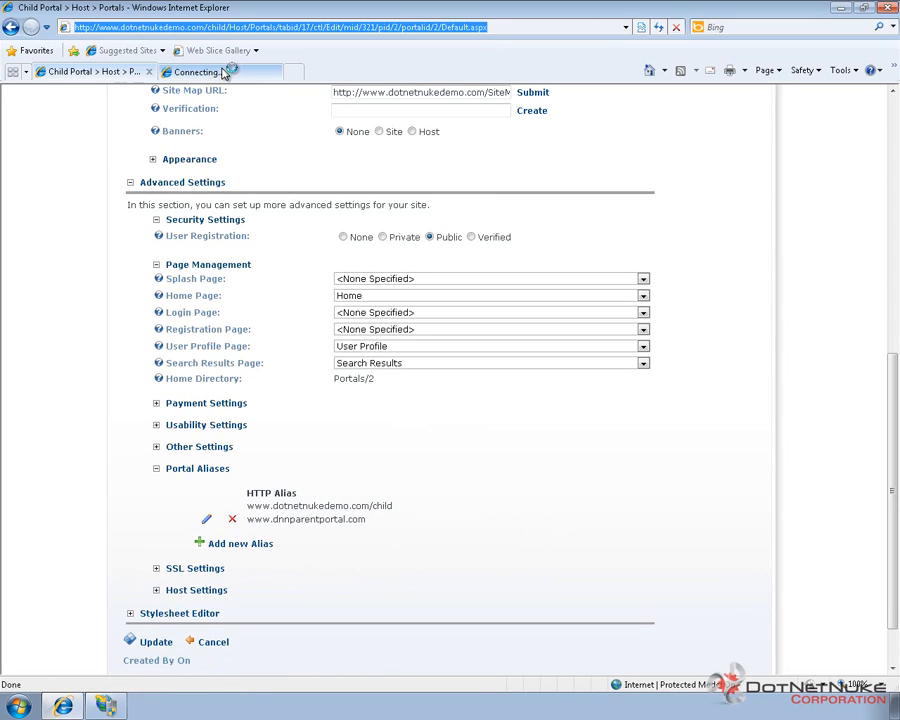
{"action": "type", "text": "www."}
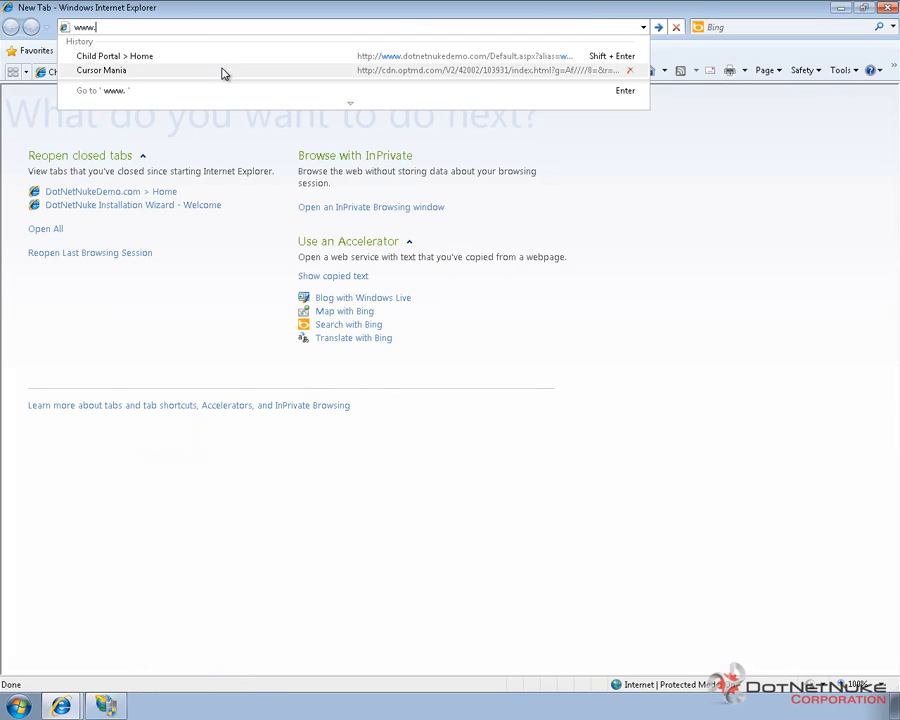
{"action": "type", "text": "dnnparentp"}
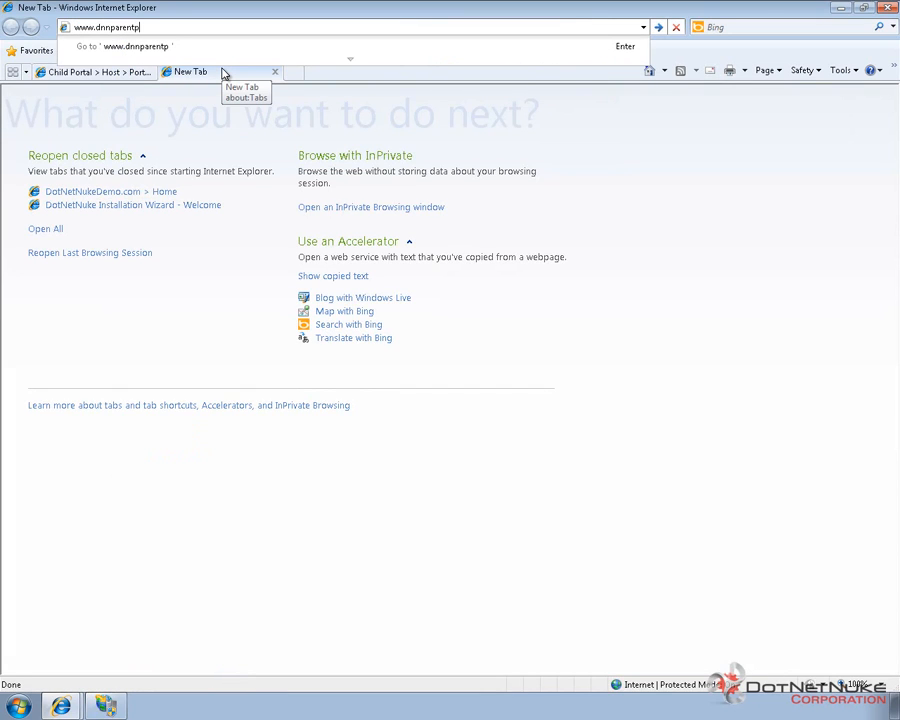
{"action": "type", "text": "ortal.com"}
{"action": "key", "text": "Return"}
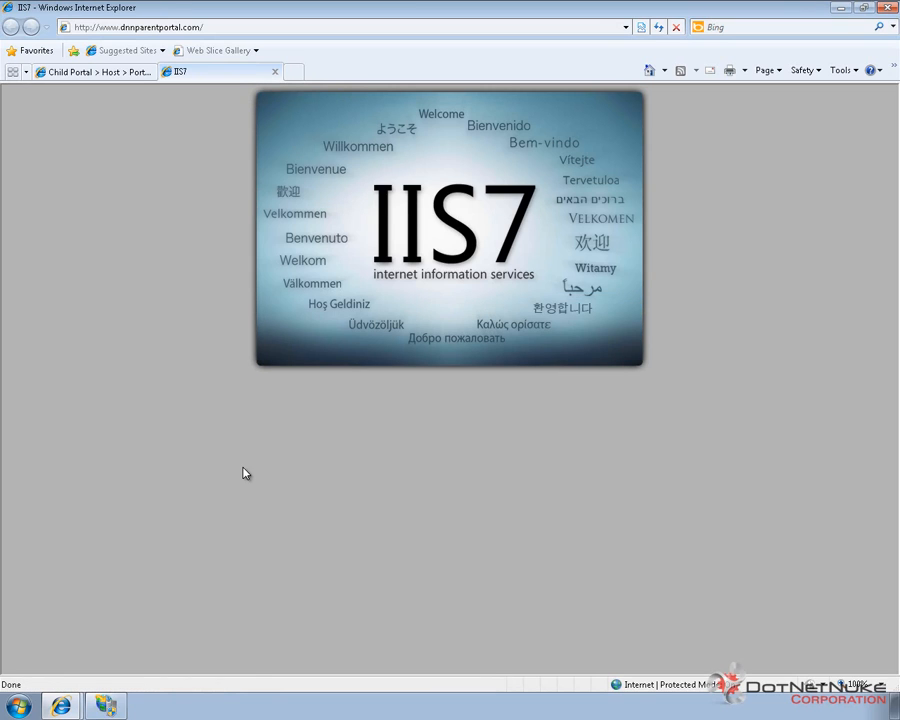
Switch to IIS Manager and expand the Default Web Site to view its contents.
{"action": "left_click", "coordinate": [108, 707]}
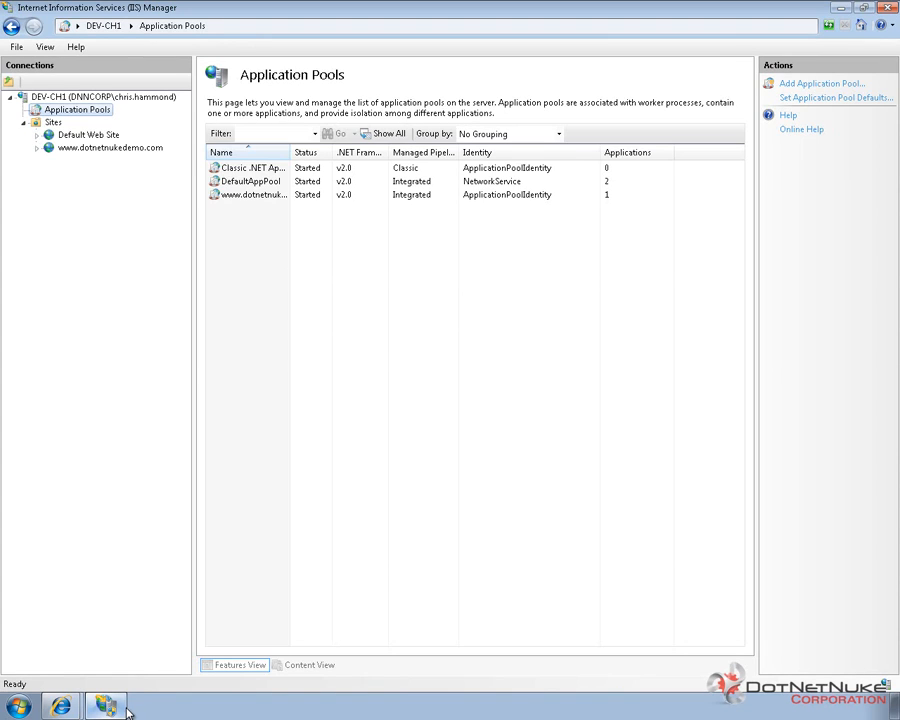
{"action": "left_click", "coordinate": [18, 707]}
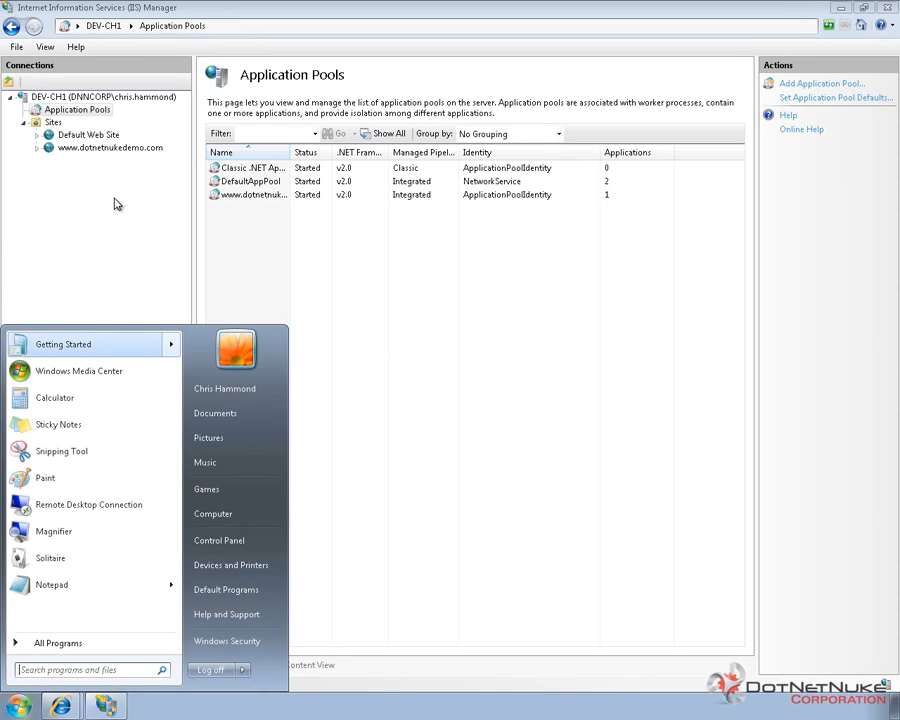
{"action": "left_click", "coordinate": [116, 202]}
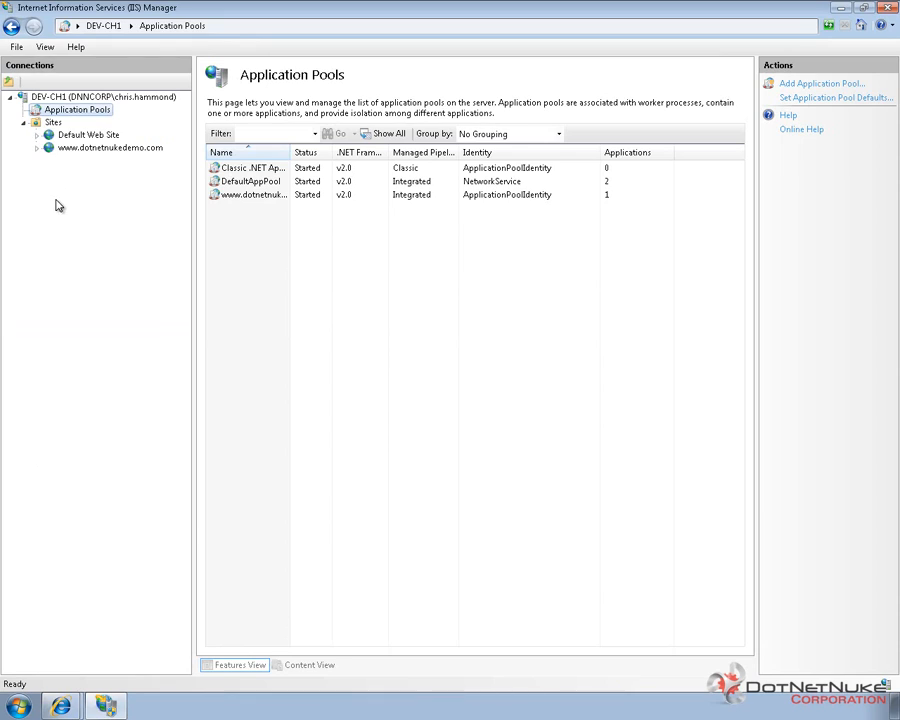
{"action": "left_click", "coordinate": [37, 134]}
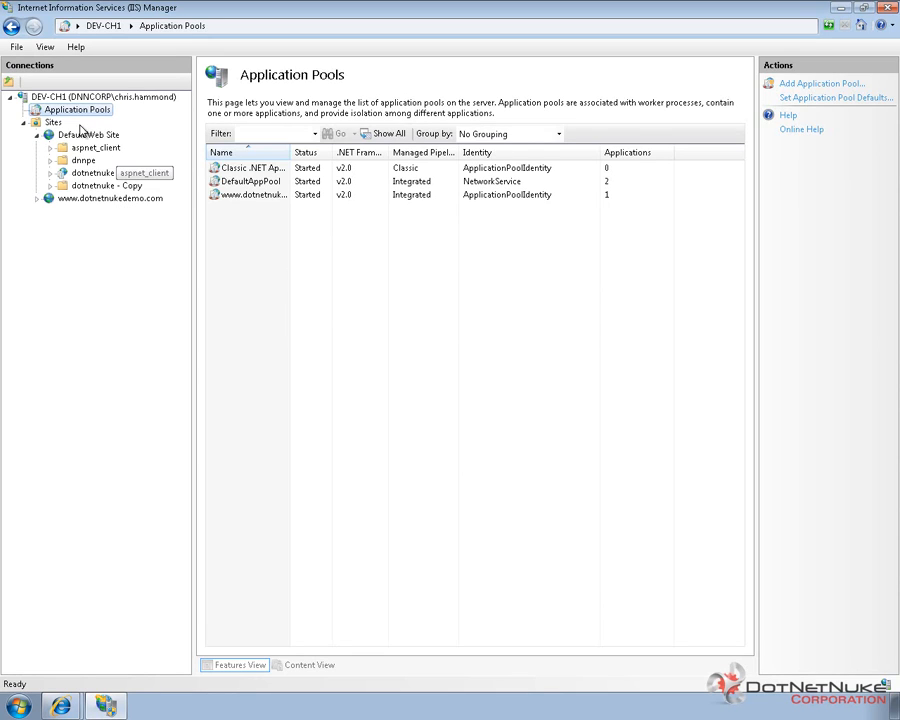
{"action": "right_click", "coordinate": [140, 202]}
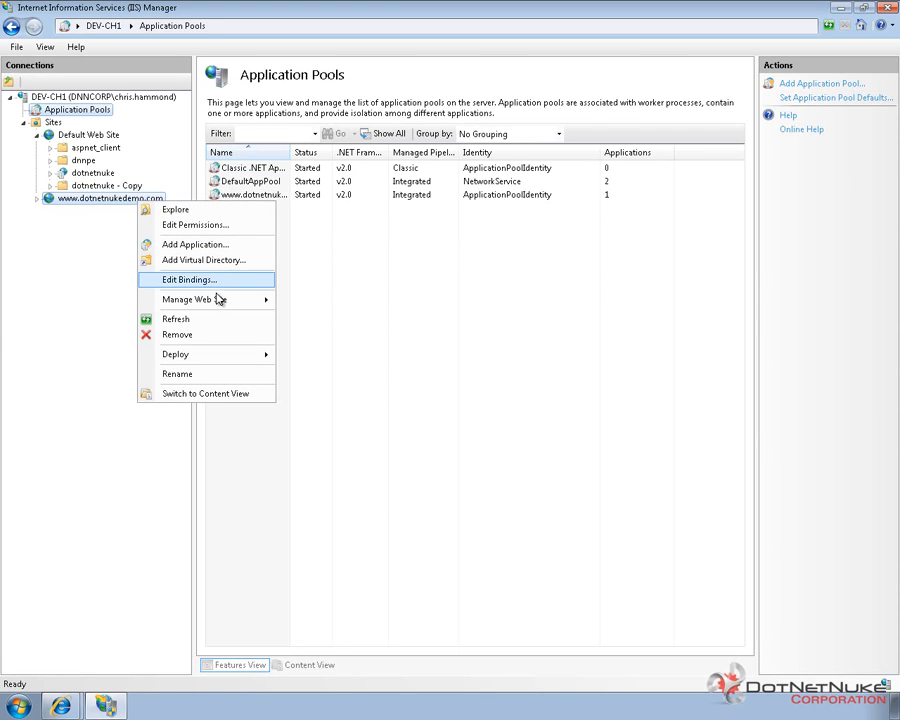
{"action": "left_click", "coordinate": [216, 288]}
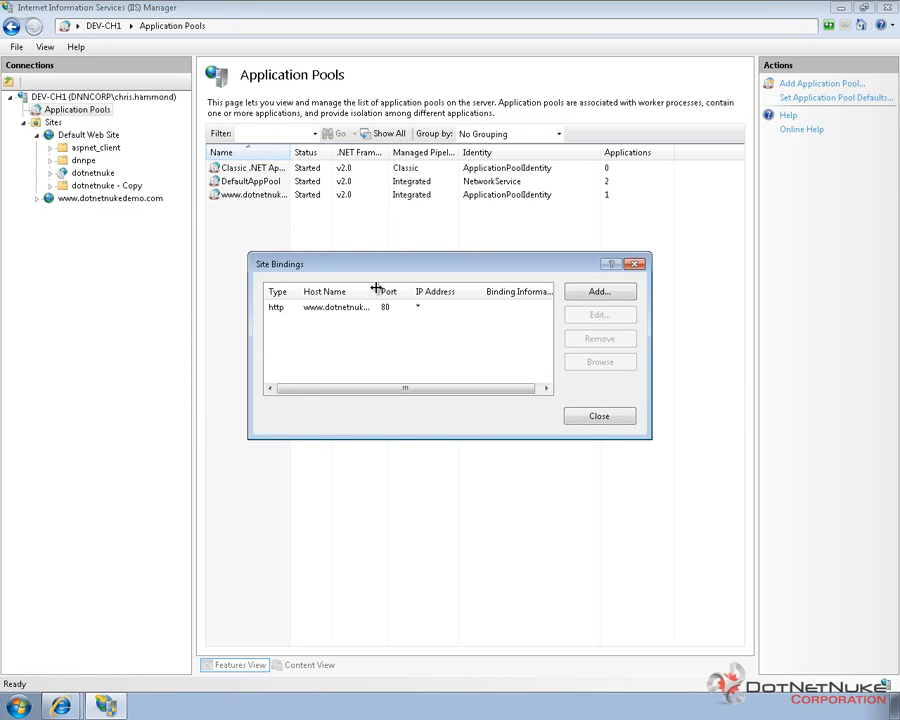
{"action": "double_click", "coordinate": [376, 289]}
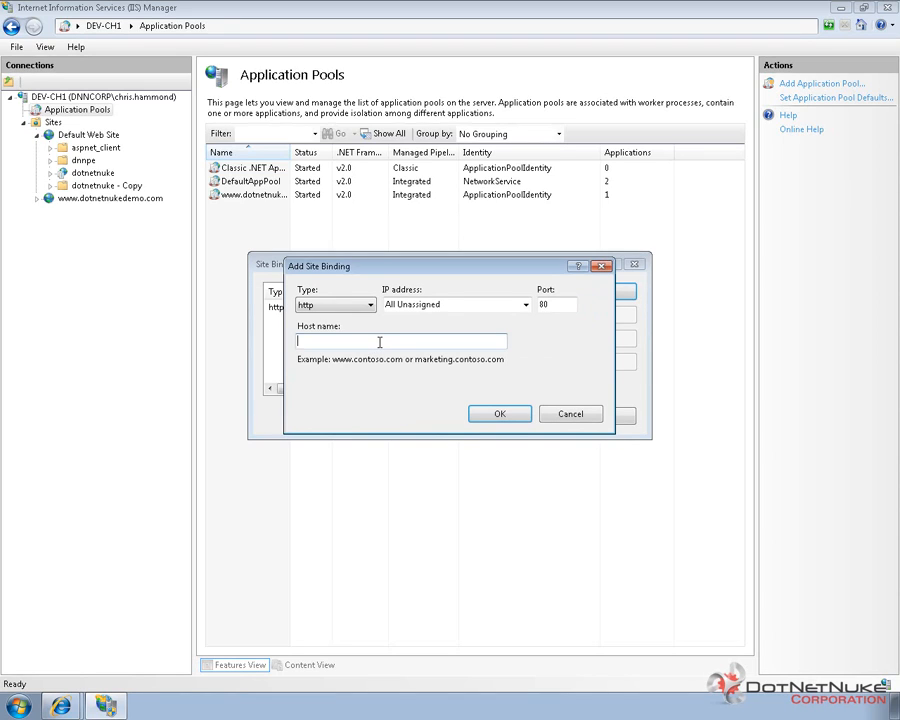
{"action": "type", "text": "www.dnnparentportal.com"}
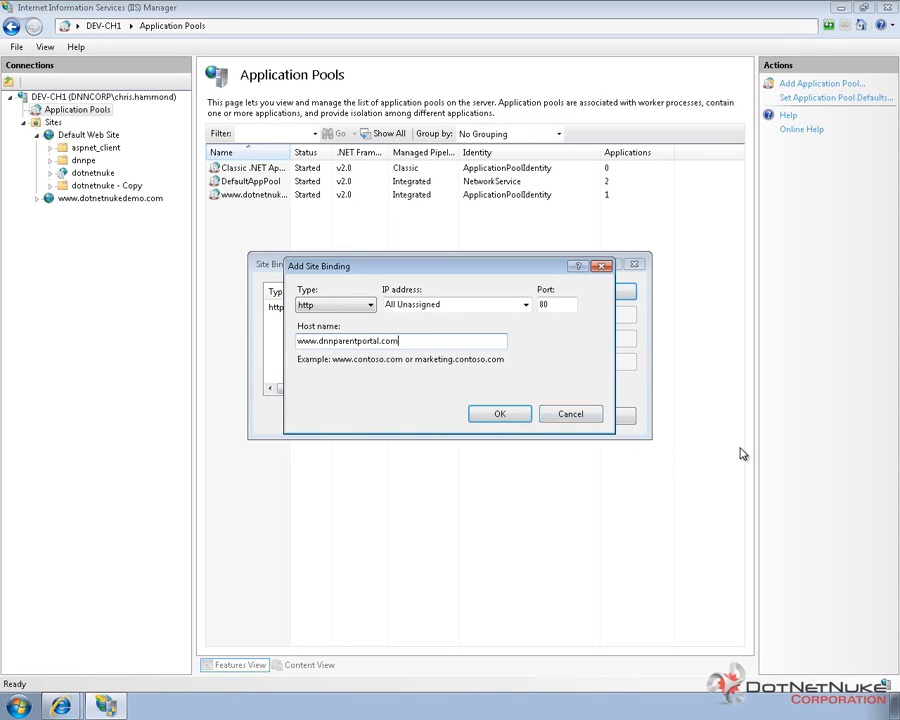
{"action": "left_click", "coordinate": [500, 415]}
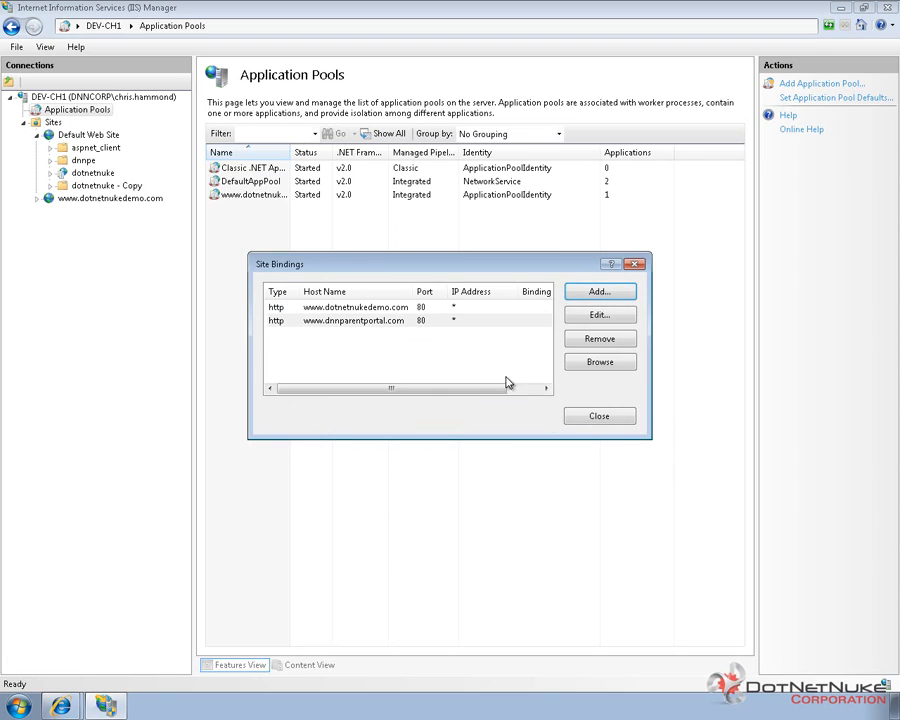
{"action": "left_click", "coordinate": [613, 418]}
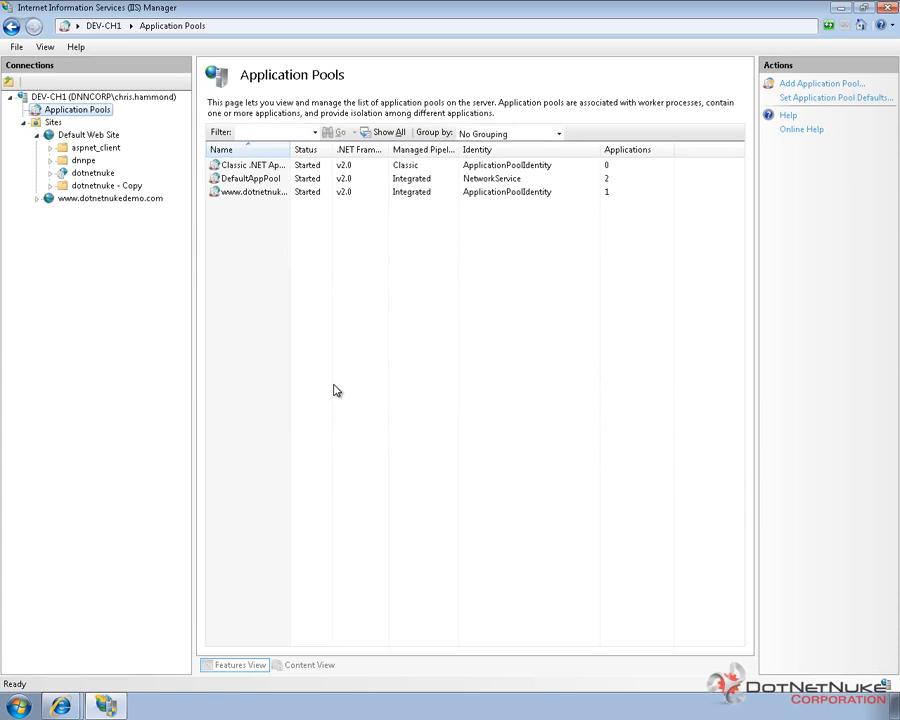
{"action": "key", "text": "alt+Tab"}
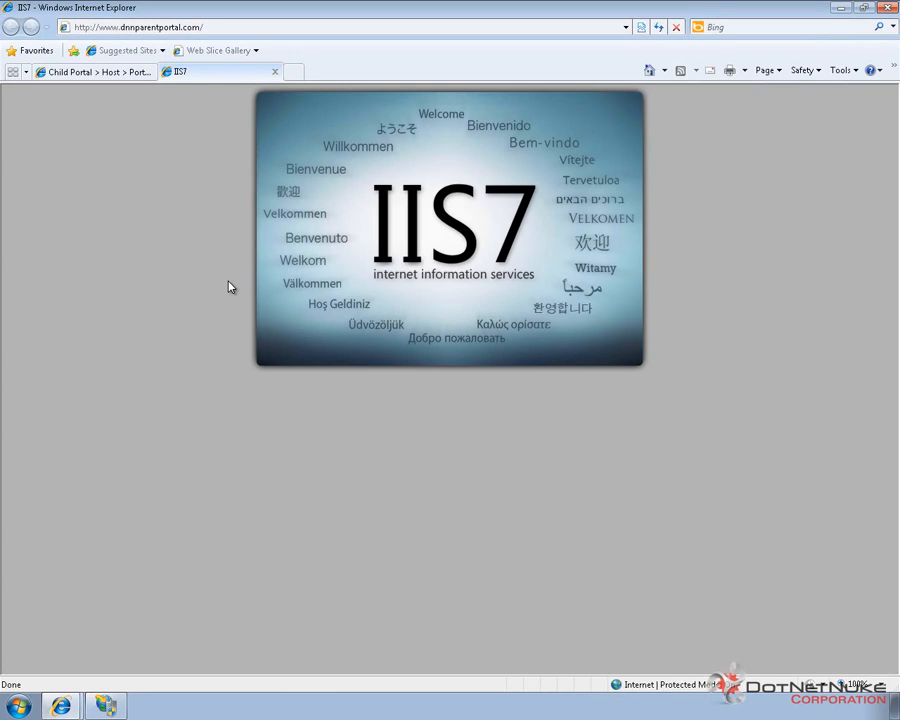
{"action": "key", "text": "F5"}
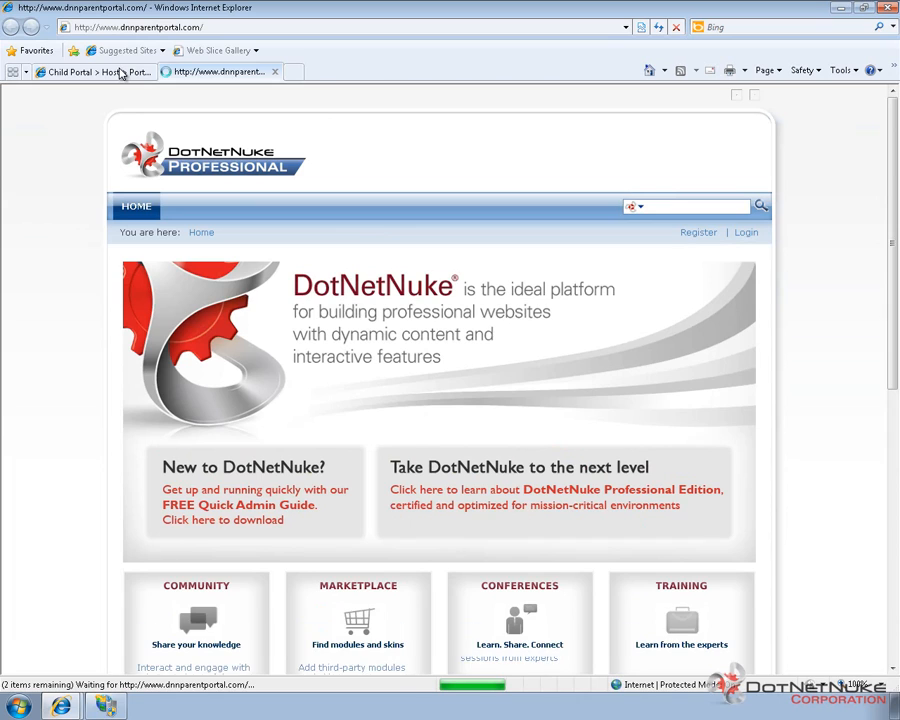
{"action": "left_click", "coordinate": [120, 73]}
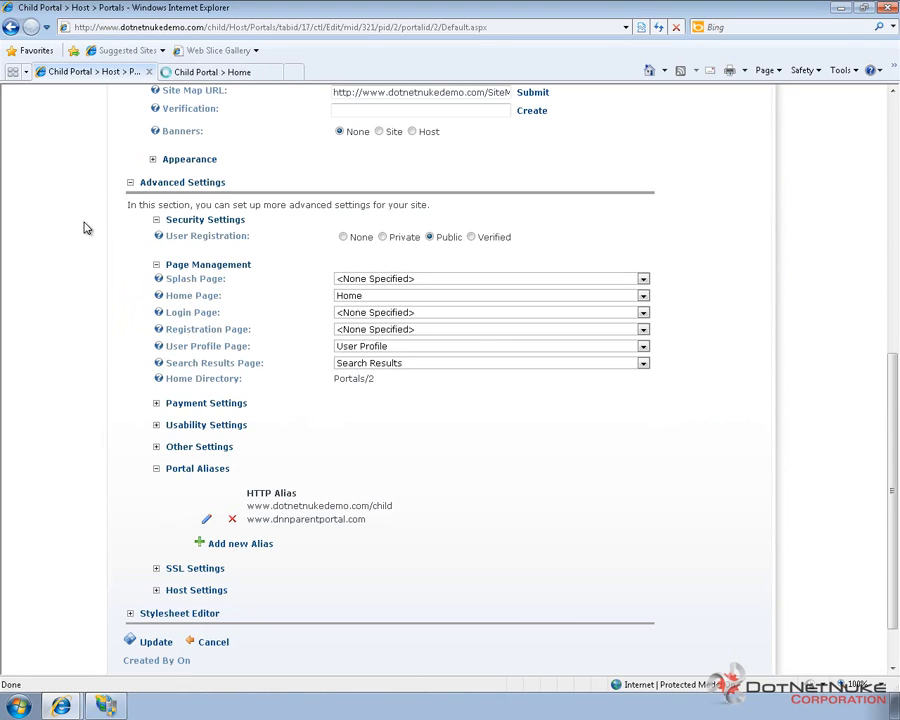
{"action": "scroll", "coordinate": [117, 256], "scroll_direction": "up", "scroll_amount": 5}
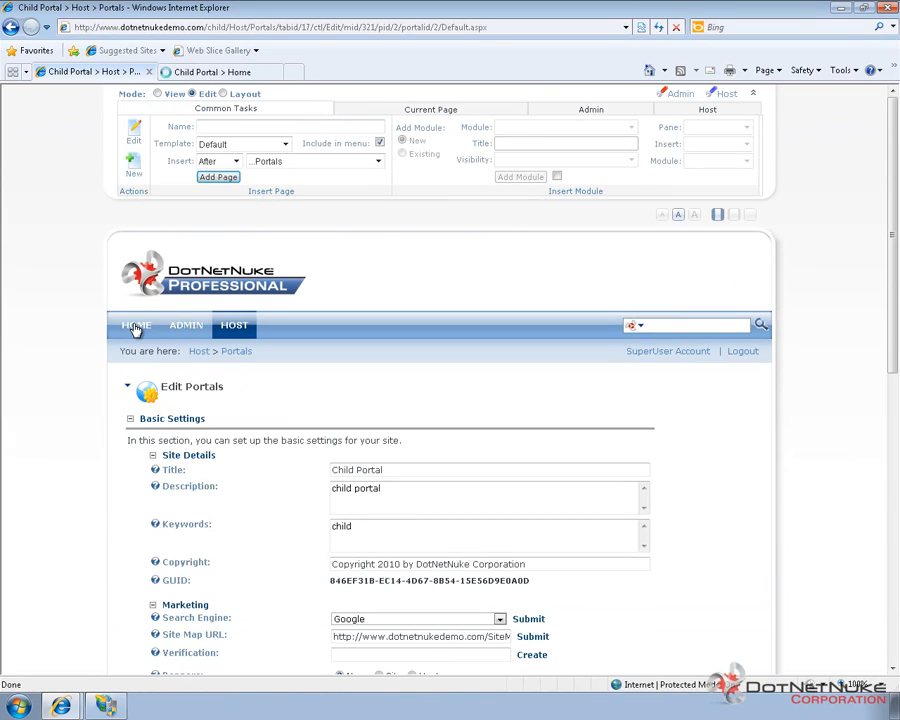
{"action": "left_click", "coordinate": [135, 329]}
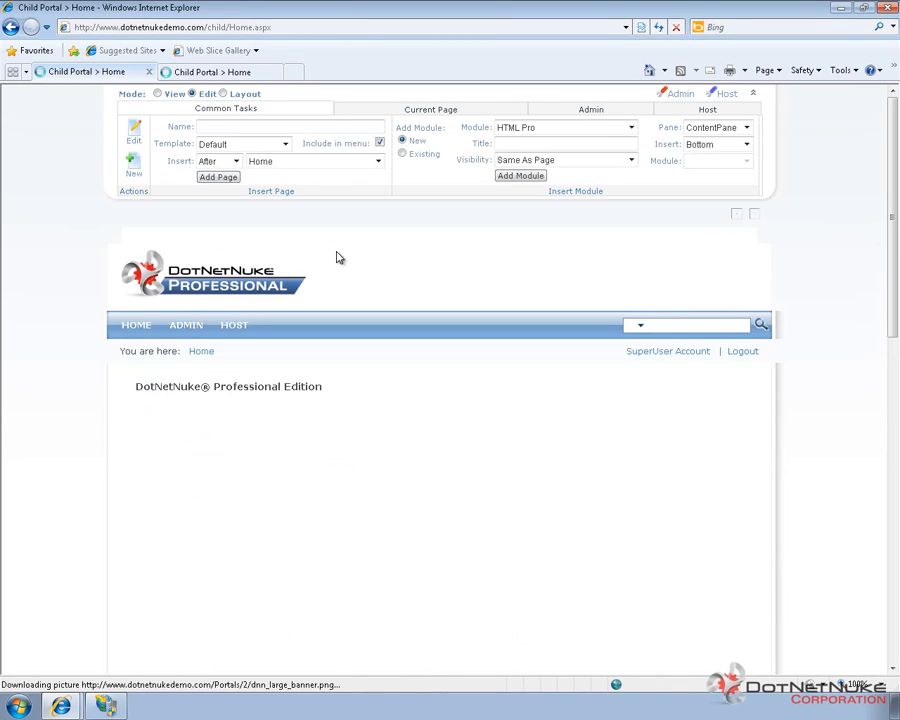
{"action": "left_click", "coordinate": [134, 163]}
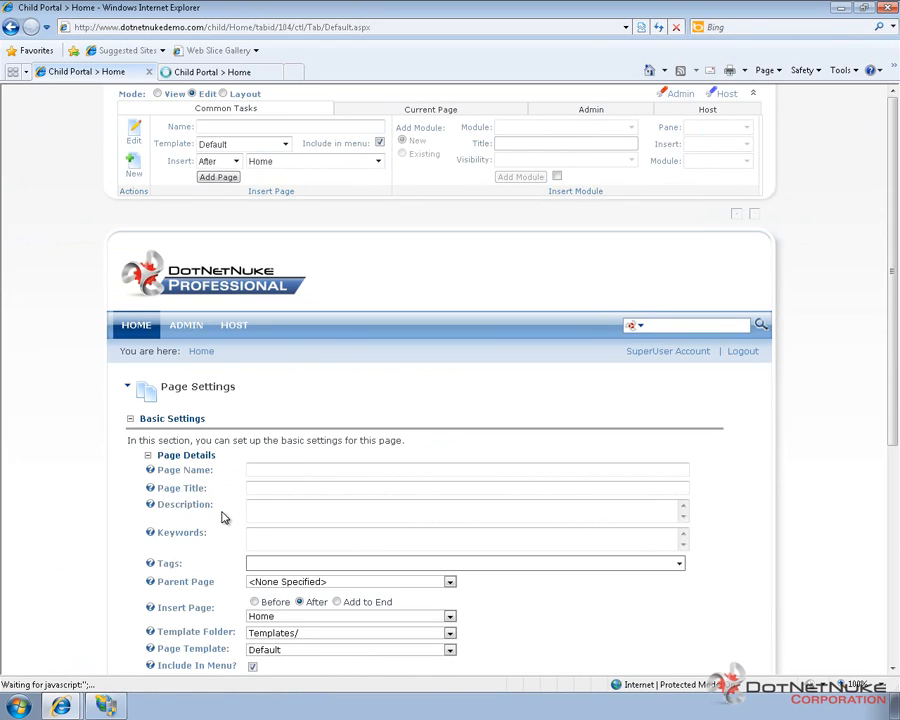
{"action": "scroll", "coordinate": [253, 509], "scroll_direction": "down", "scroll_amount": 3}
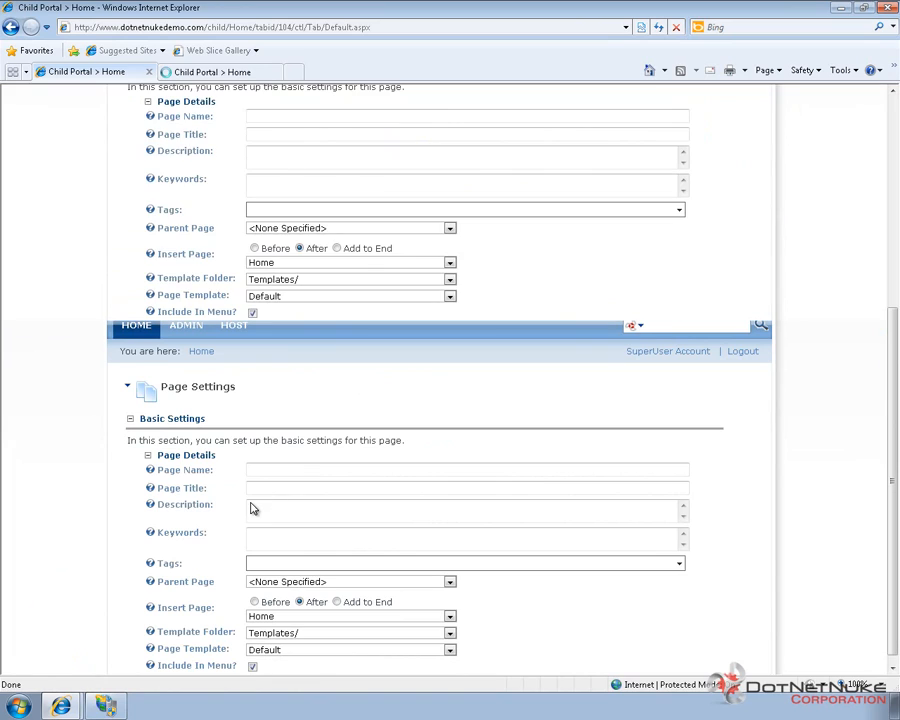
{"action": "type", "text": "est"}
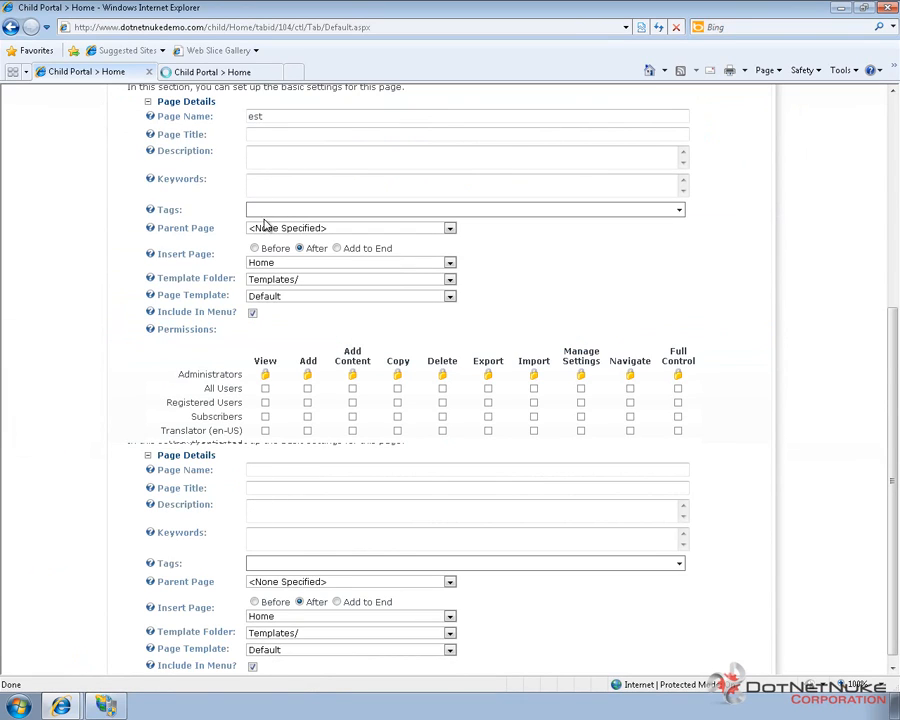
{"action": "left_click", "coordinate": [250, 118]}
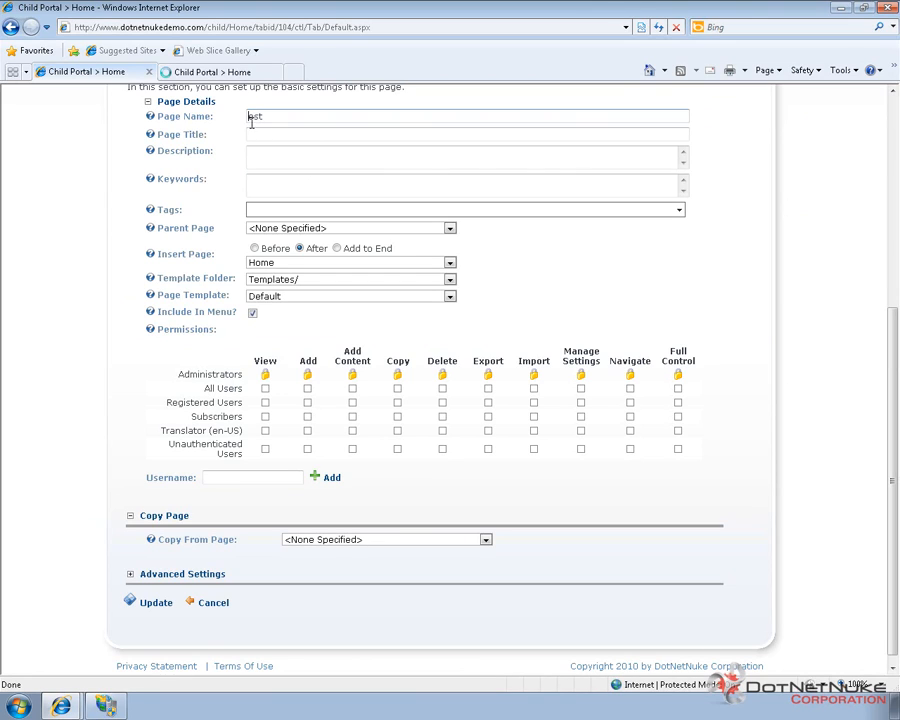
{"action": "type", "text": "t"}
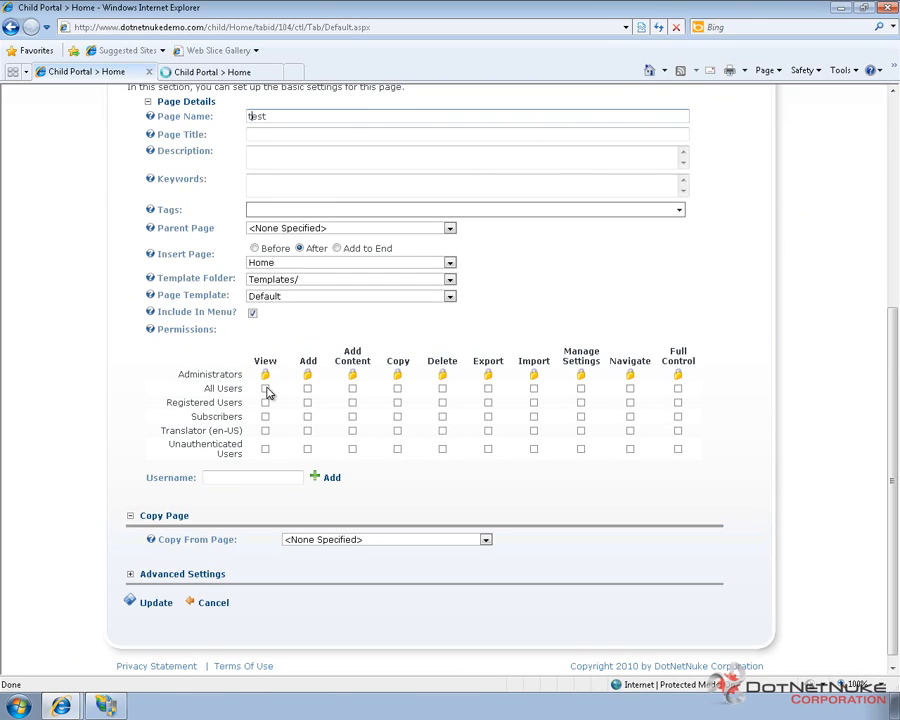
{"action": "left_click", "coordinate": [266, 389]}
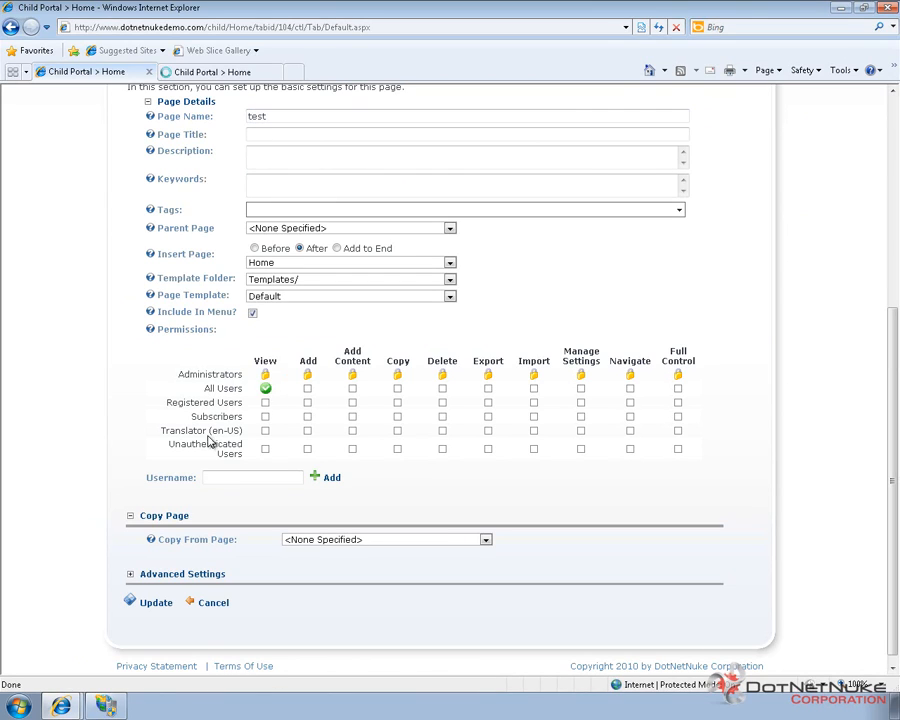
{"action": "left_click", "coordinate": [157, 604]}
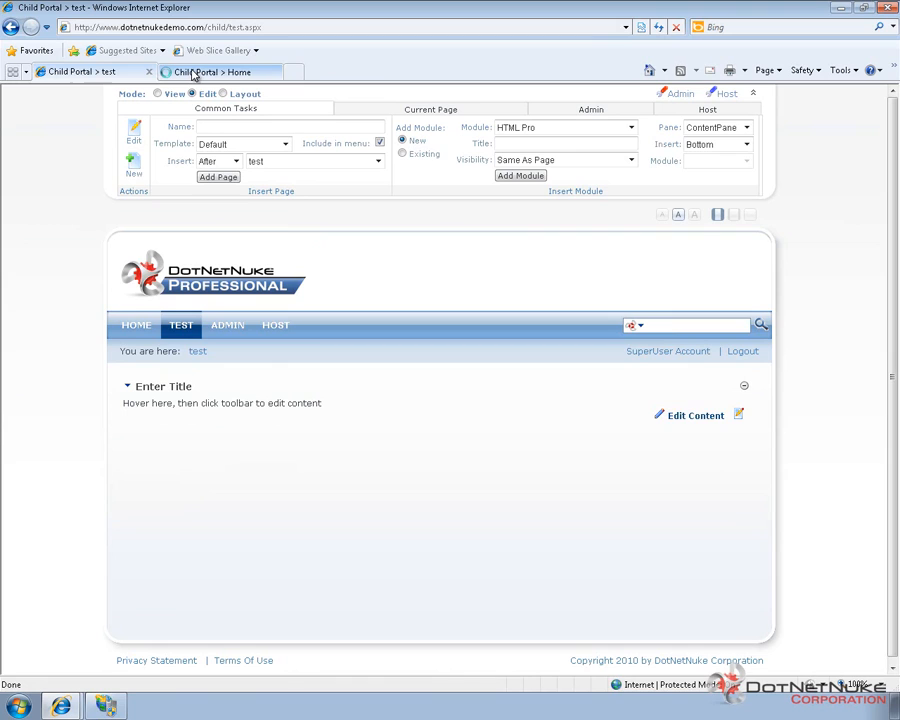
{"action": "left_click", "coordinate": [194, 75]}
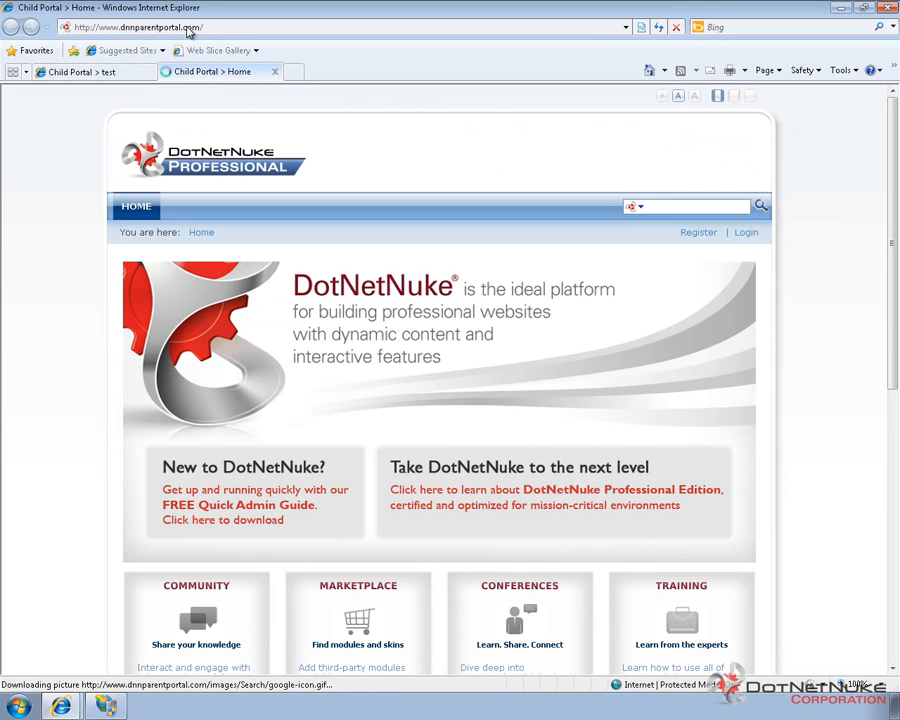
{"action": "left_click", "coordinate": [187, 28]}
{"action": "key", "text": "Return"}
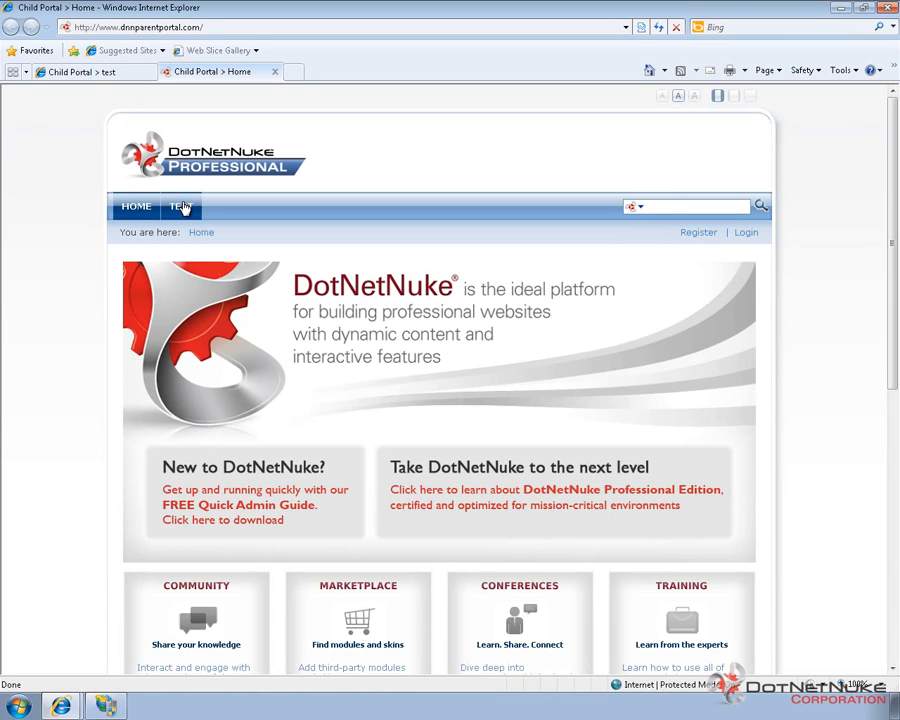
{"action": "left_click", "coordinate": [182, 206]}
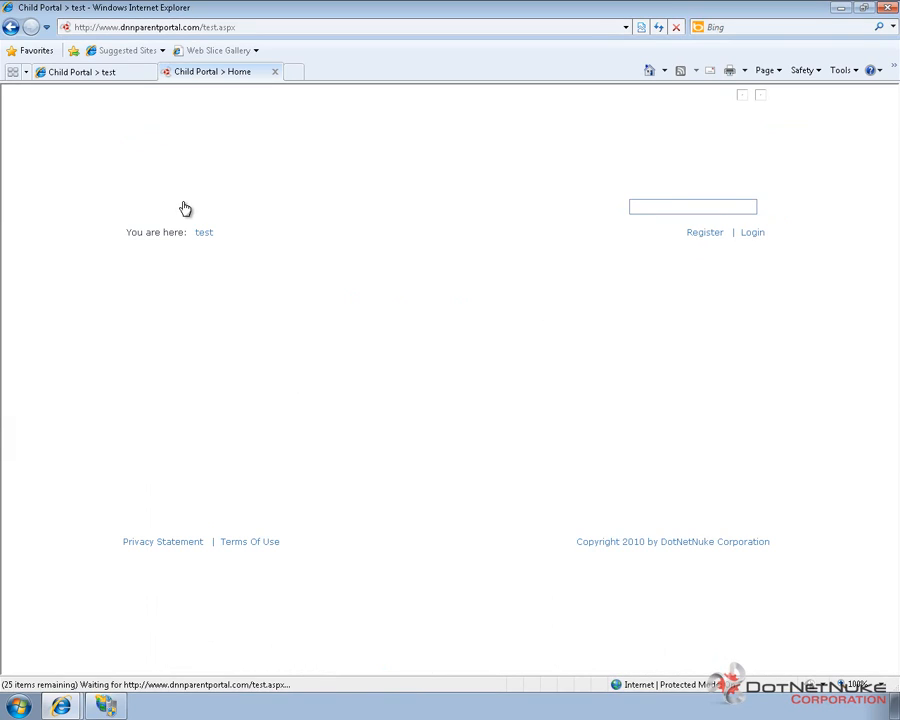